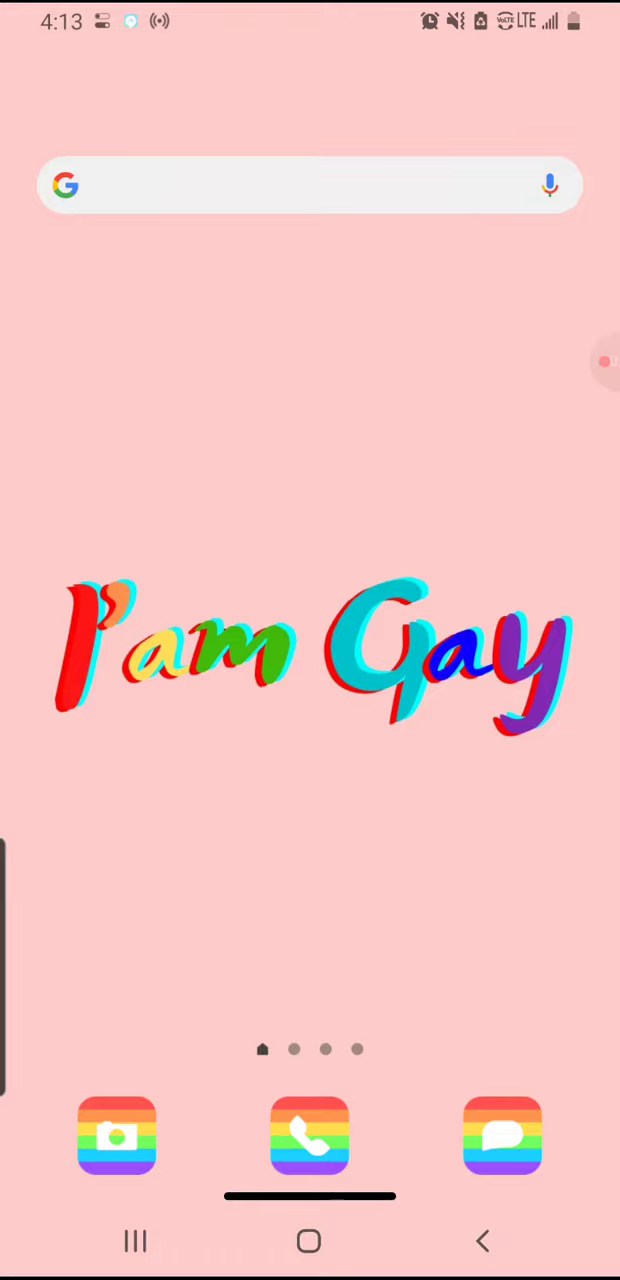
Rerun the 'roblox' search in the Play Store from the Hi folder; its install fails with an error.
left_click_drag(310, 900, 310, 400)
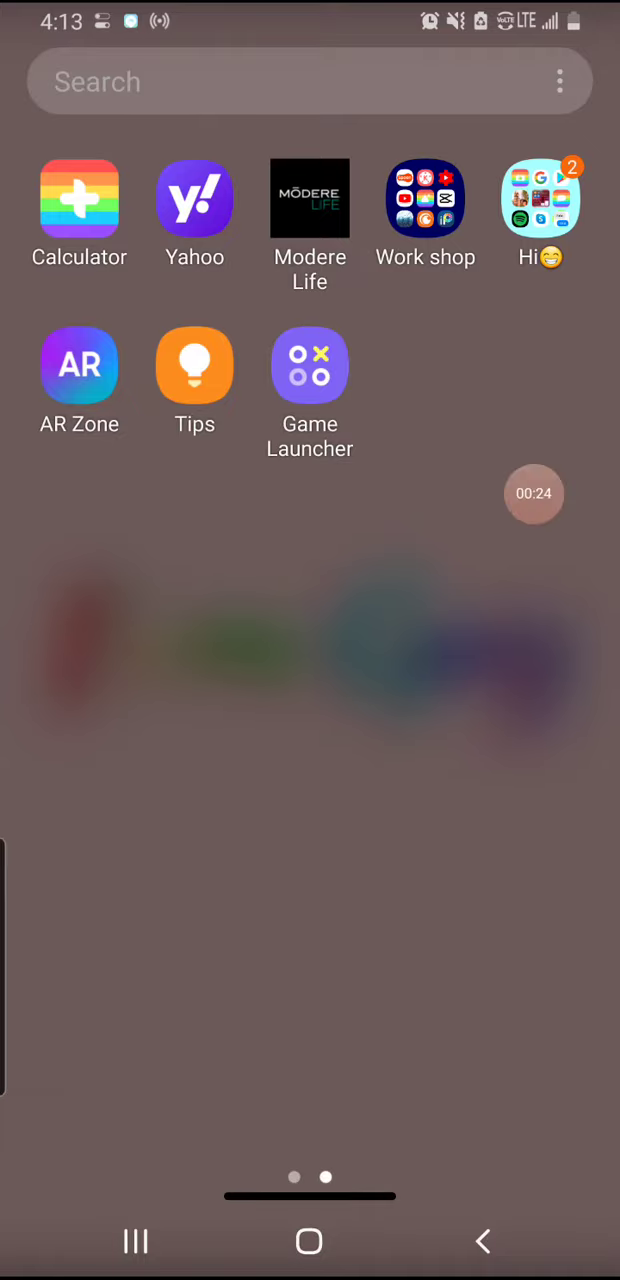
left_click(540, 200)
left_click(376, 458)
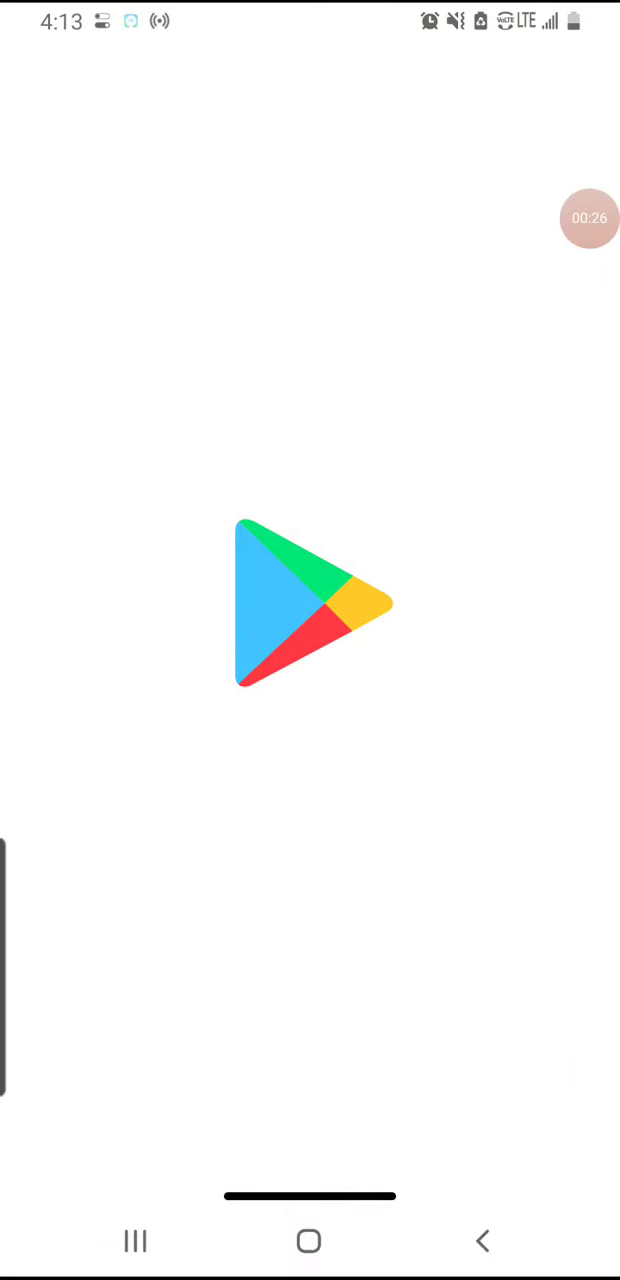
left_click(310, 80)
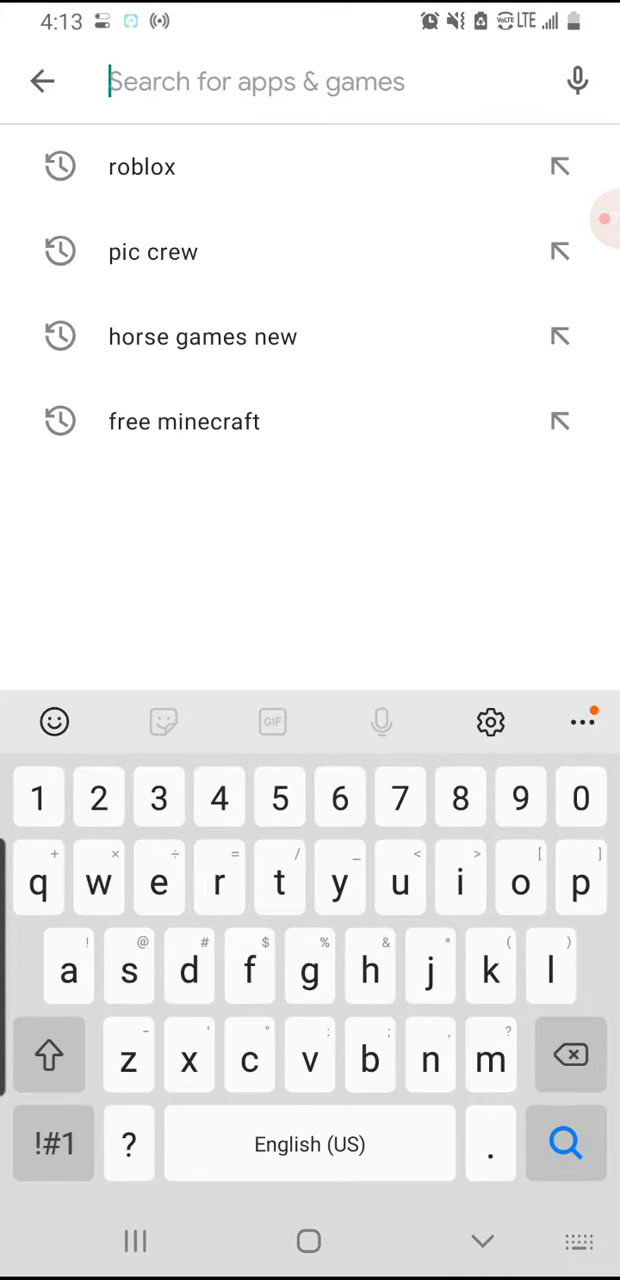
left_click(141, 166)
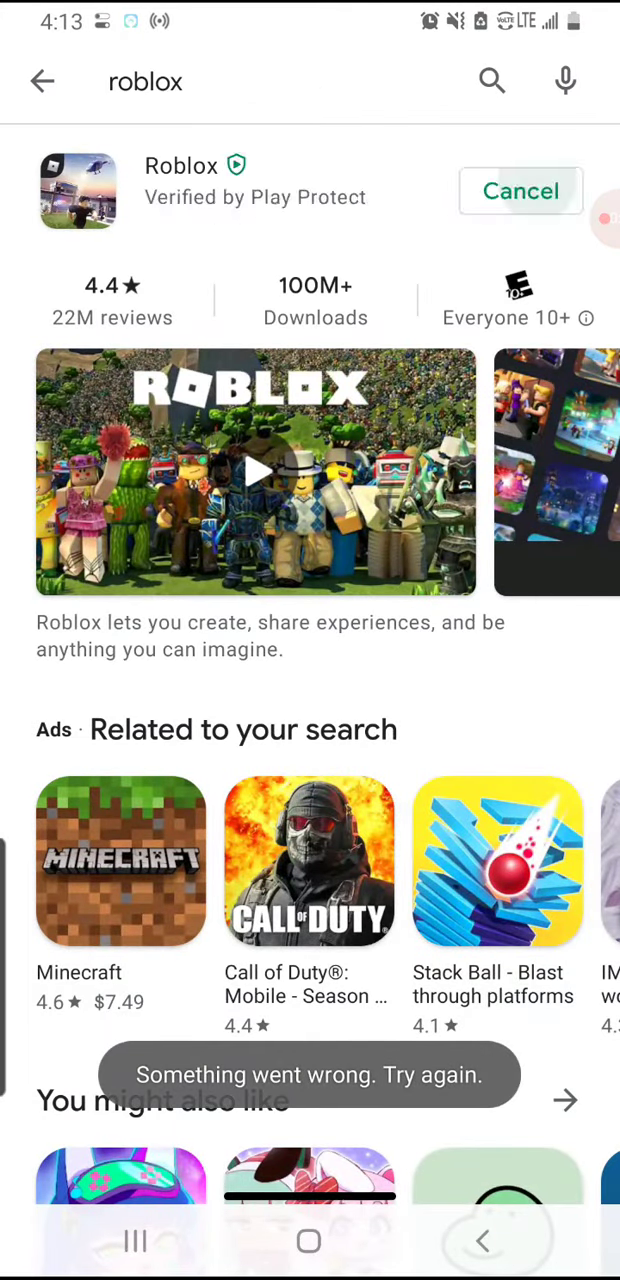
Close the Play Store from Recents and launch the Google app from the Hi folder.
left_click(135, 1241)
left_click_drag(310, 400, 310, 100)
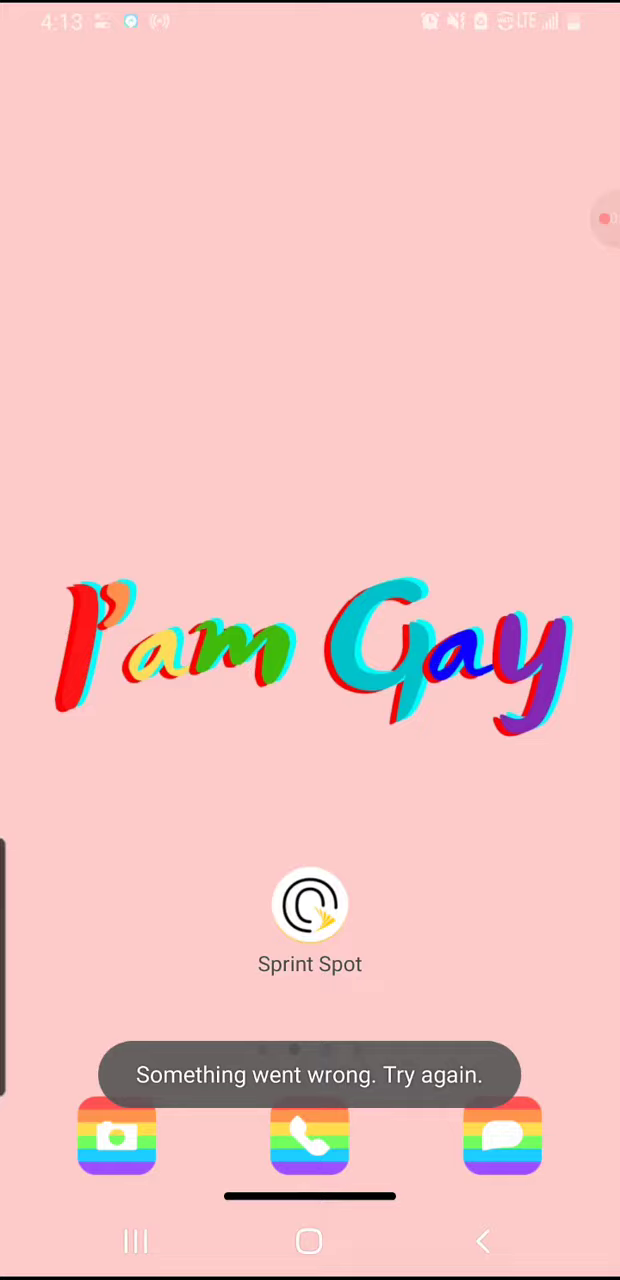
left_click_drag(310, 900, 310, 400)
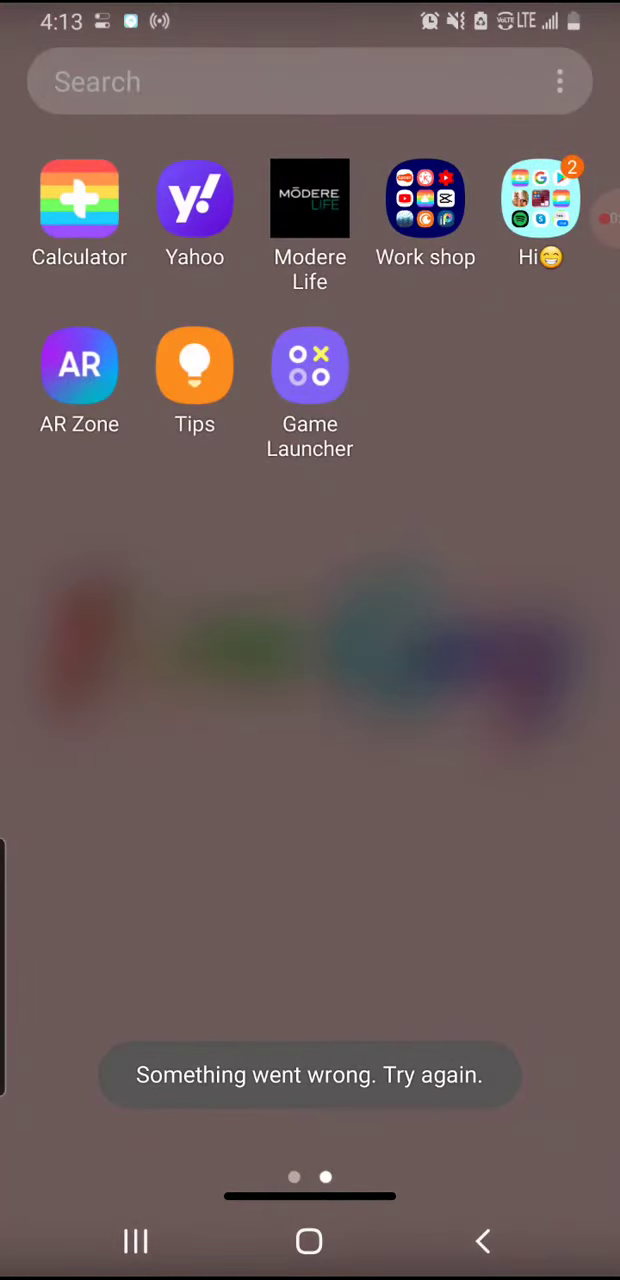
left_click(540, 198)
left_click(243, 472)
scroll(310, 640, "down", 3)
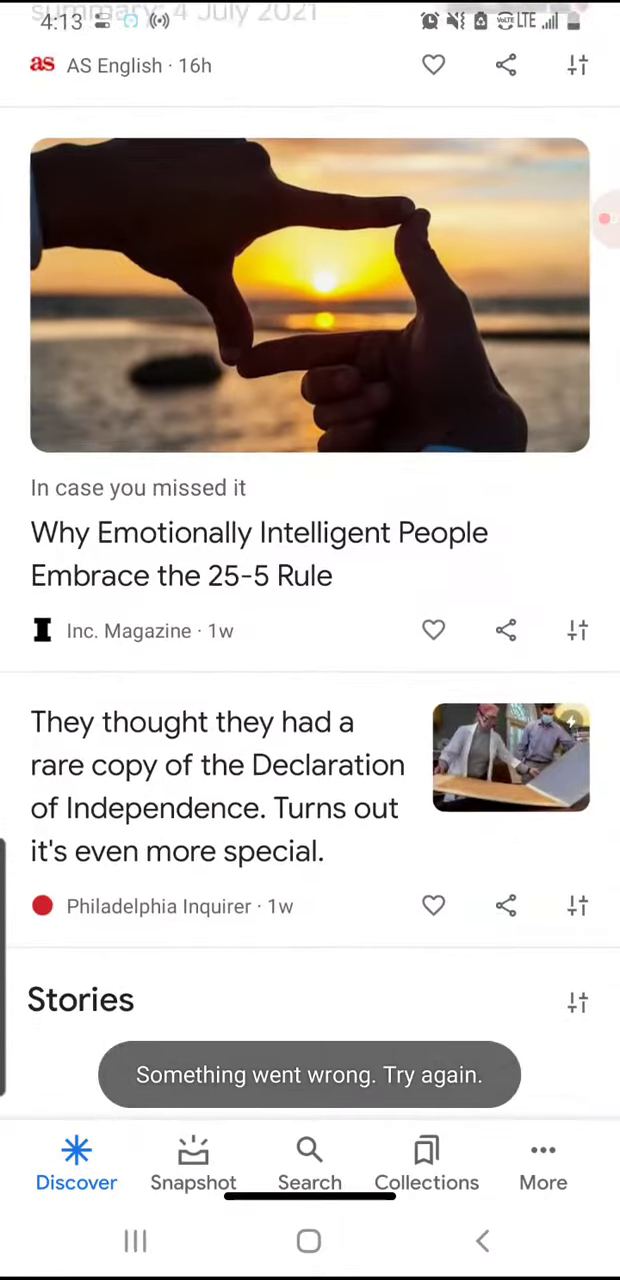
scroll(310, 640, "up", 5)
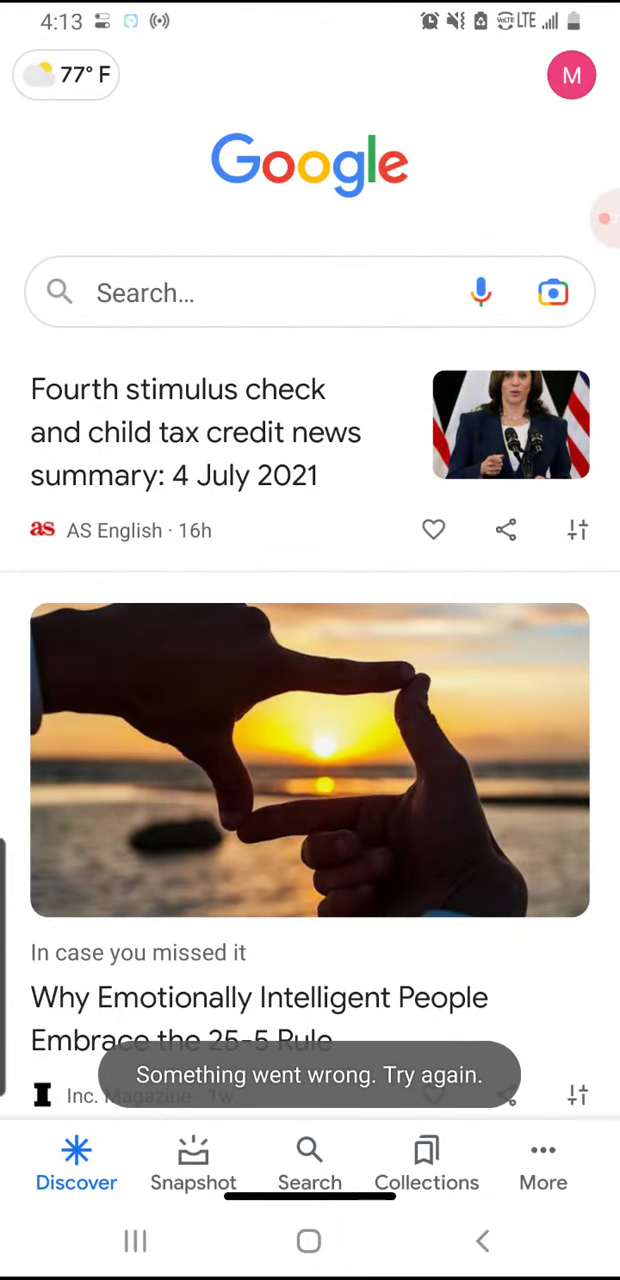
Rerun the 'anime' Google search from history, then swipe the Google app away in Recents.
left_click(260, 292)
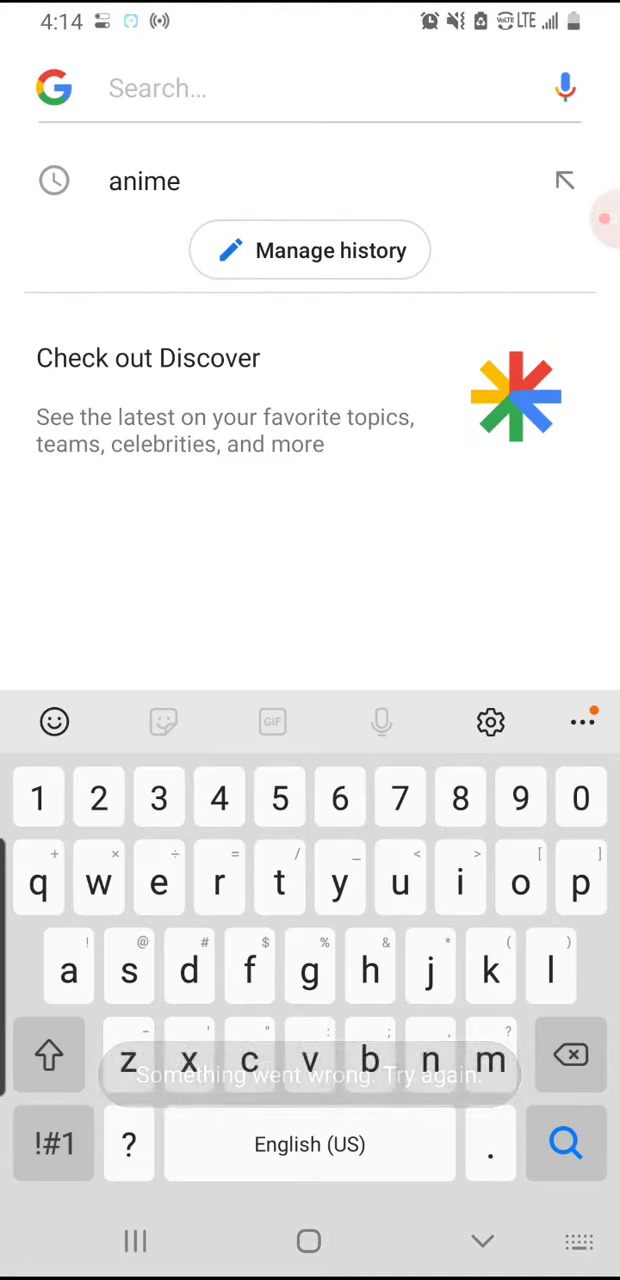
left_click(130, 180)
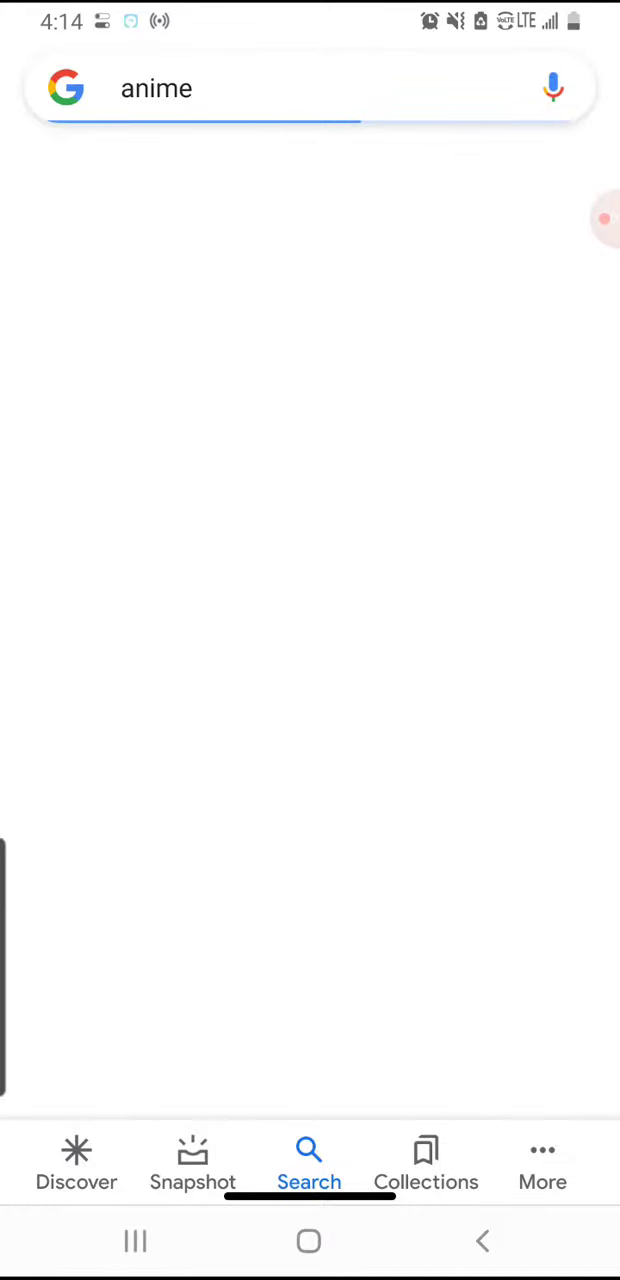
left_click(135, 1241)
left_click_drag(530, 560, 530, 150)
Dismiss the remaining recent apps and return to the pink-wallpaper home screen.
left_click_drag(310, 560, 310, 150)
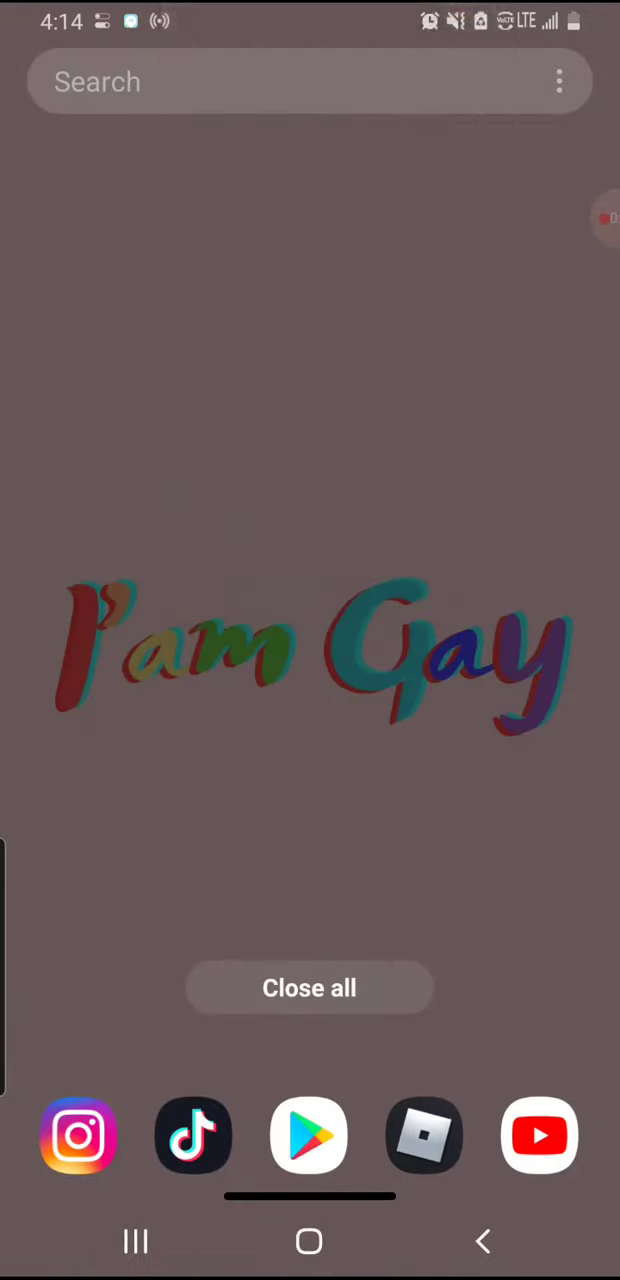
left_click(590, 218)
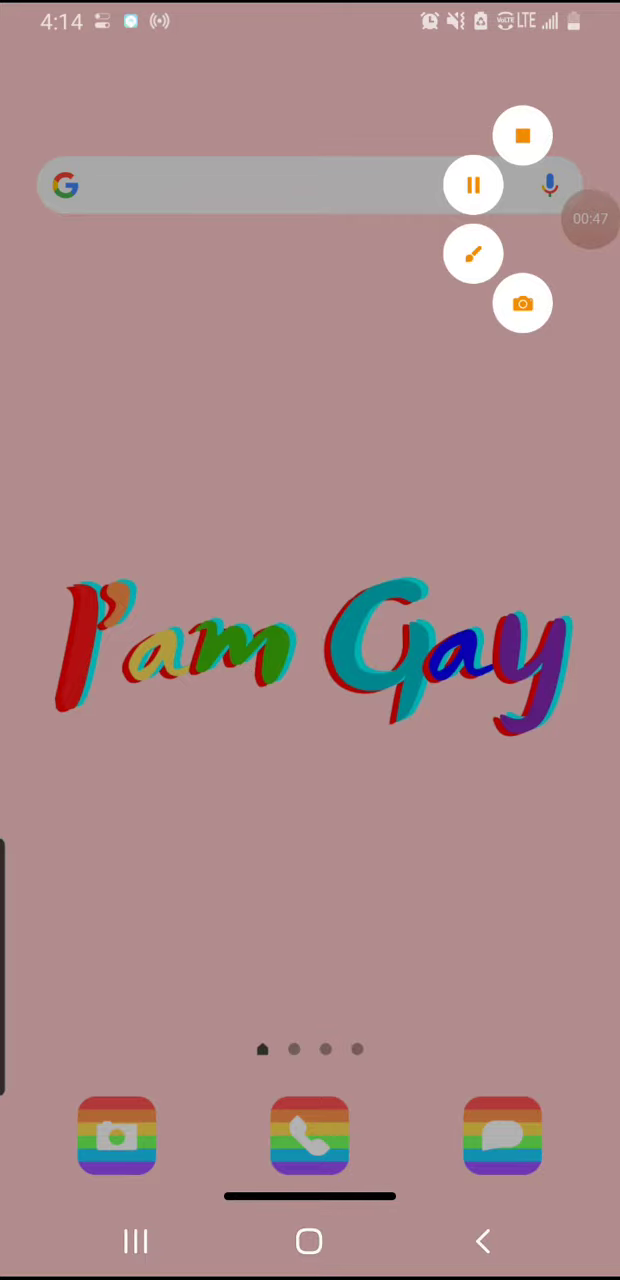
left_click(300, 600)
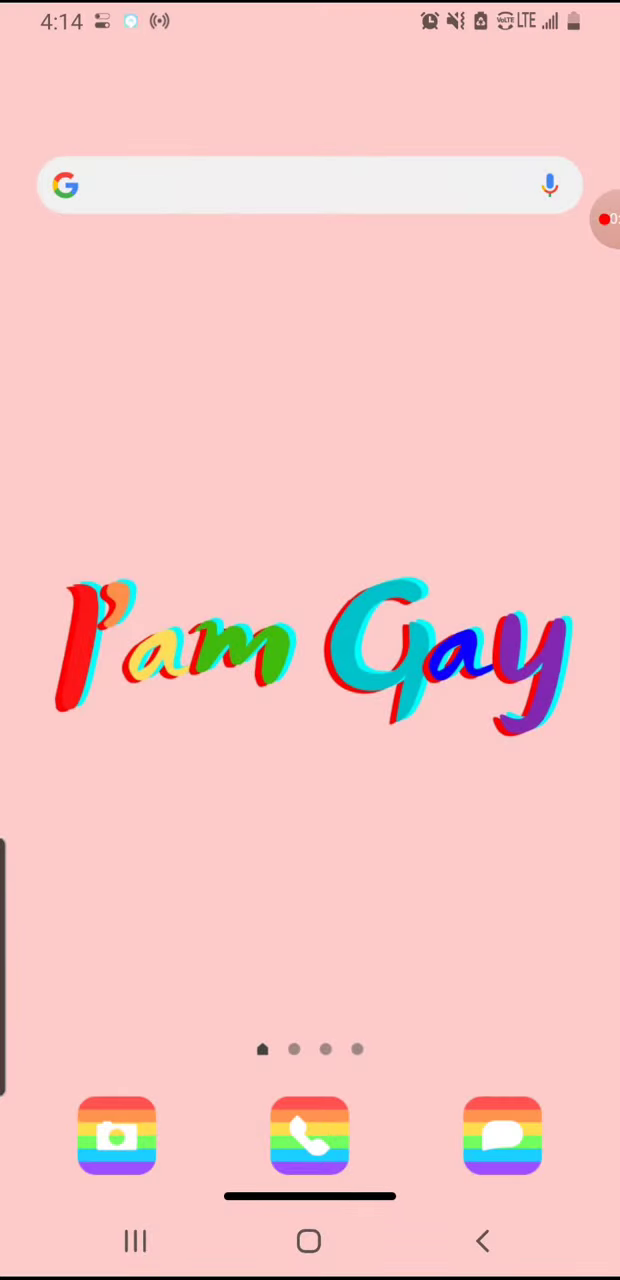
left_click(605, 218)
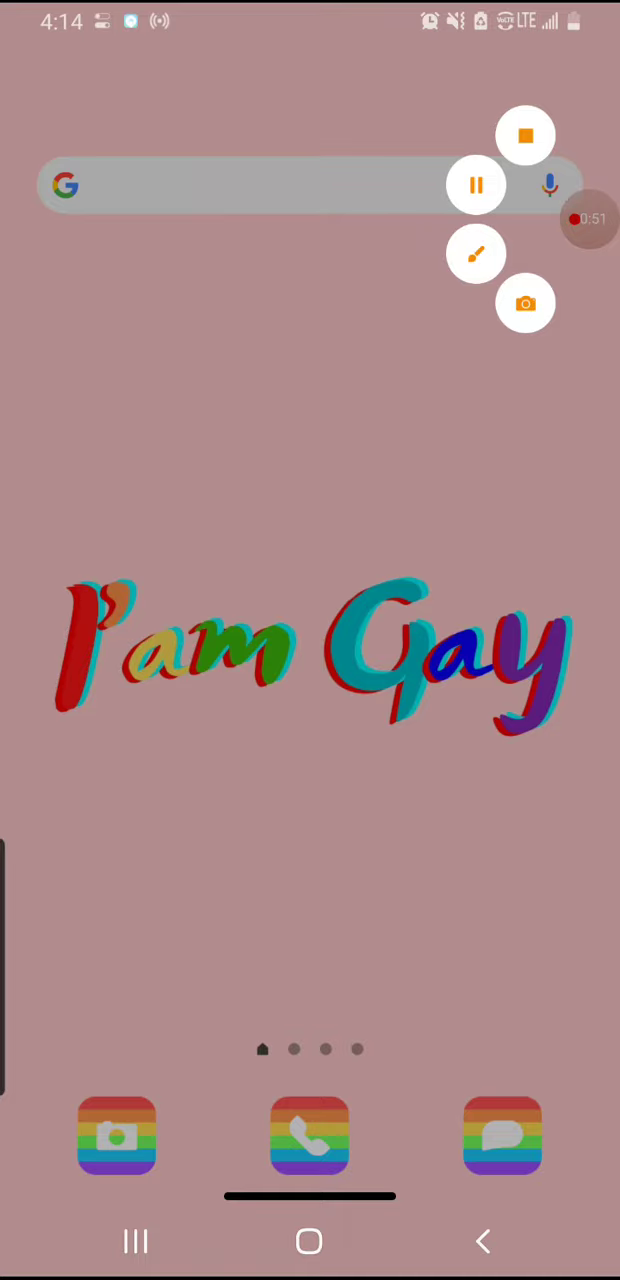
left_click(300, 600)
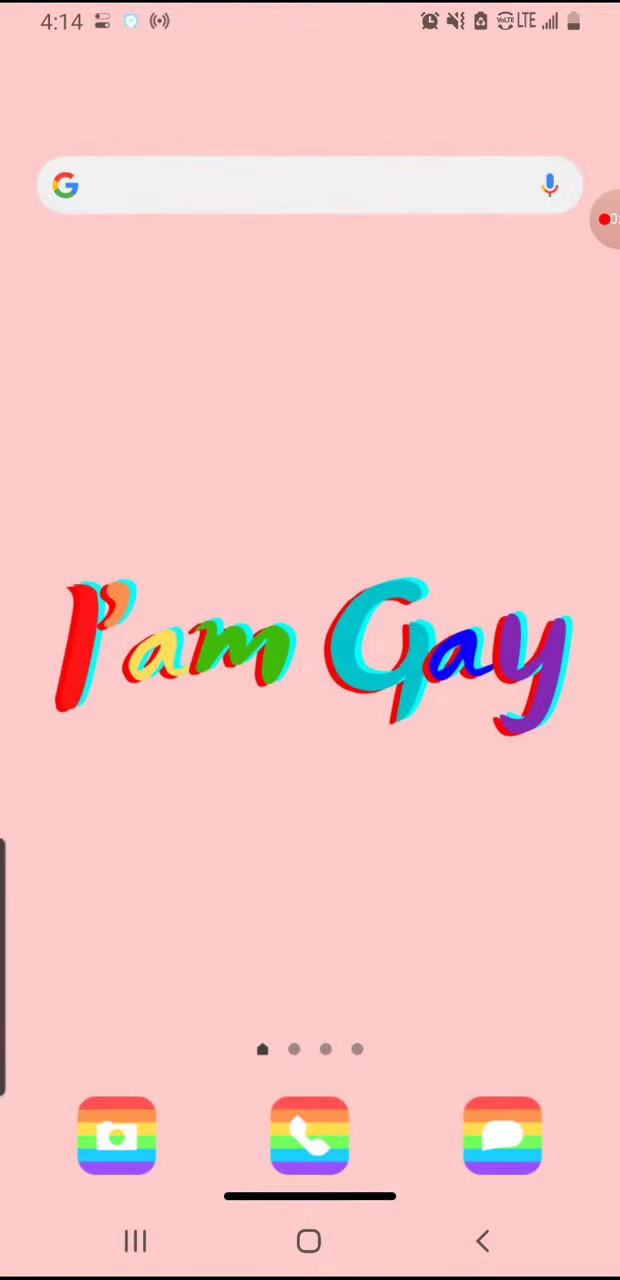
left_click(605, 218)
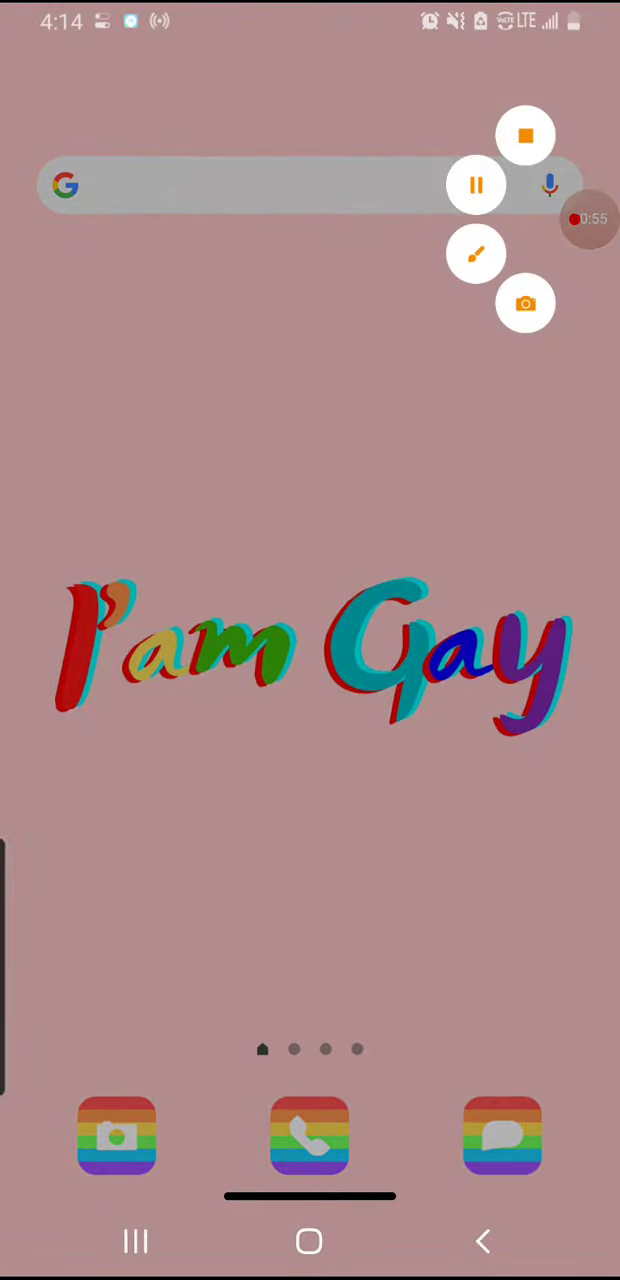
left_click(300, 600)
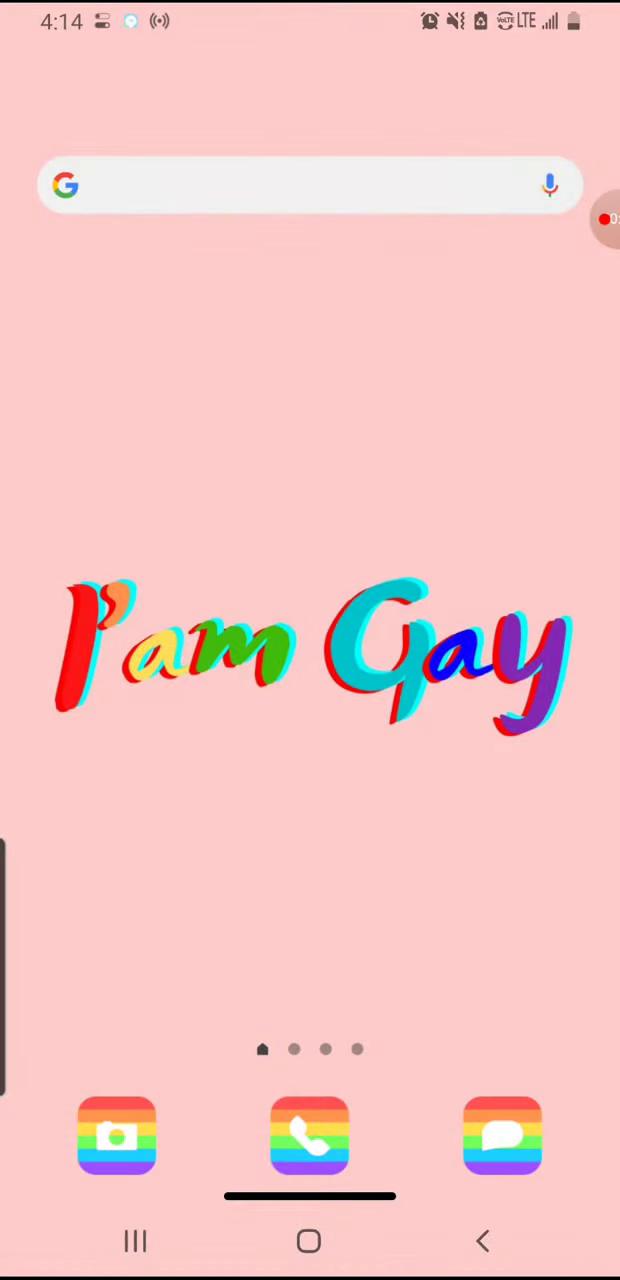